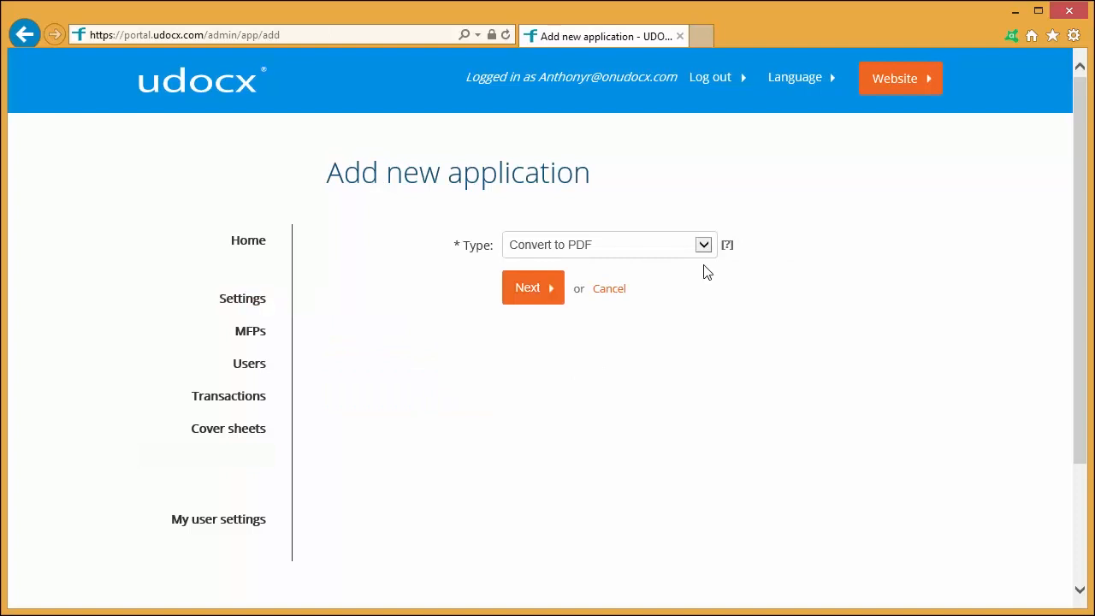
# - Create a new application of type Scan to SharePoint folder and name it "Scan to SharePoint Invoices"
pyautogui.click(703, 247)
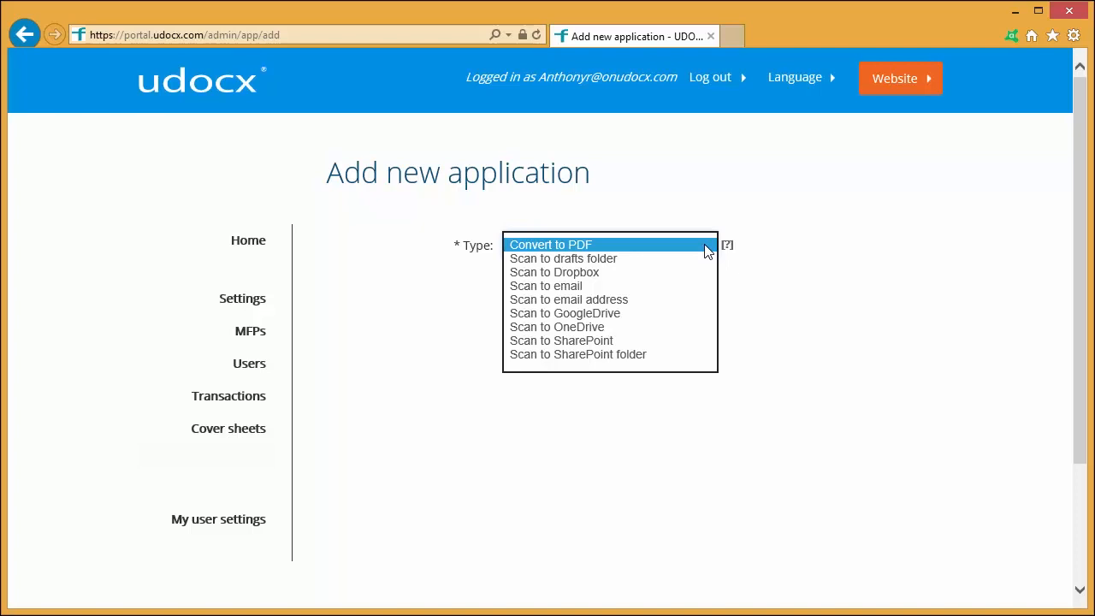
pyautogui.click(629, 354)
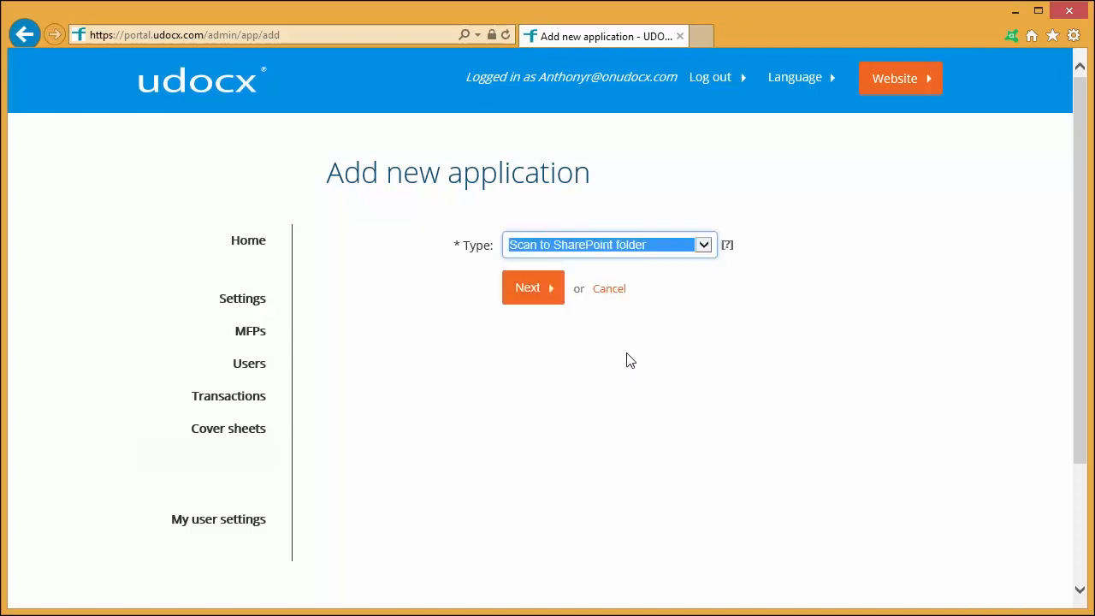
pyautogui.click(533, 290)
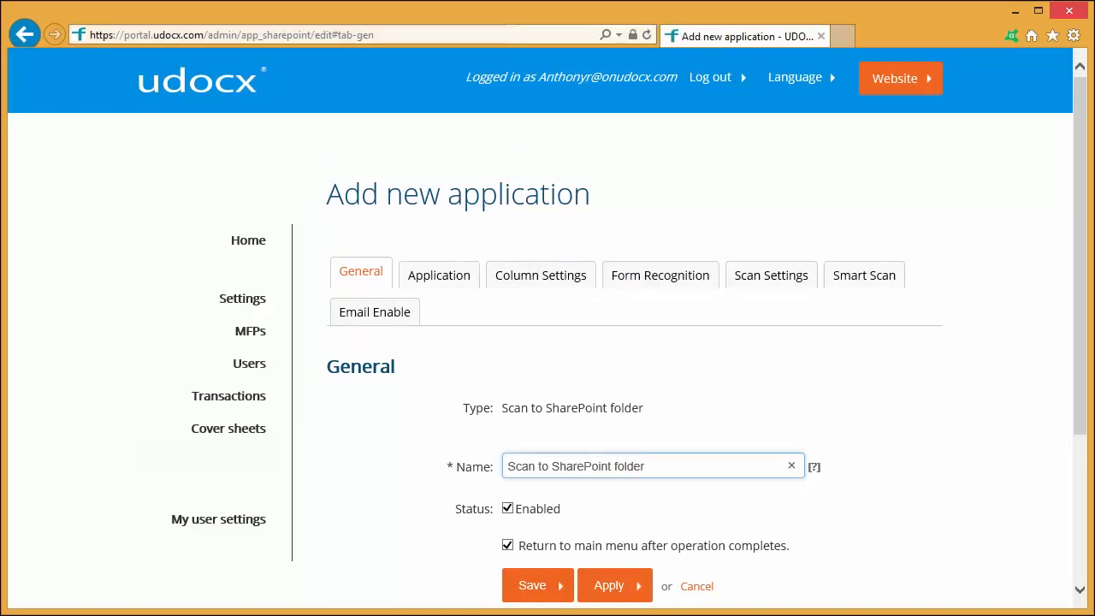
pyautogui.press('BackSpace')
pyautogui.press('BackSpace')
pyautogui.press('BackSpace')
pyautogui.press('BackSpace')
pyautogui.press('BackSpace')
pyautogui.press('BackSpace')
pyautogui.write('Invoices')
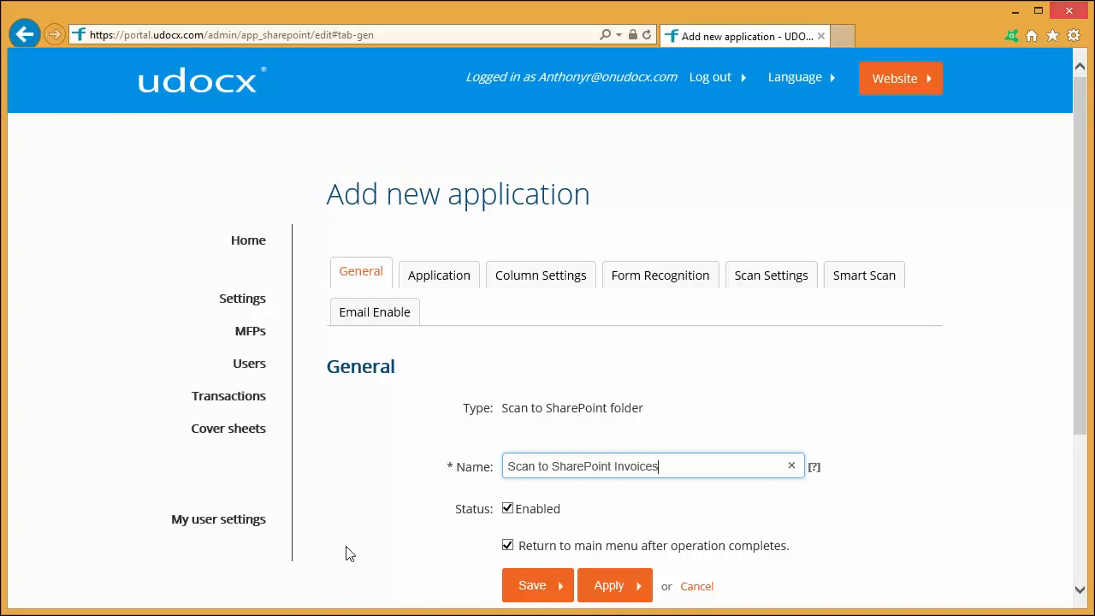
# - Enter the onudocx SharePoint URL ending in sites/contoso/Invoices/Forms/AllItems.aspx as the scan destination and have its site and folder recognized
pyautogui.click(445, 278)
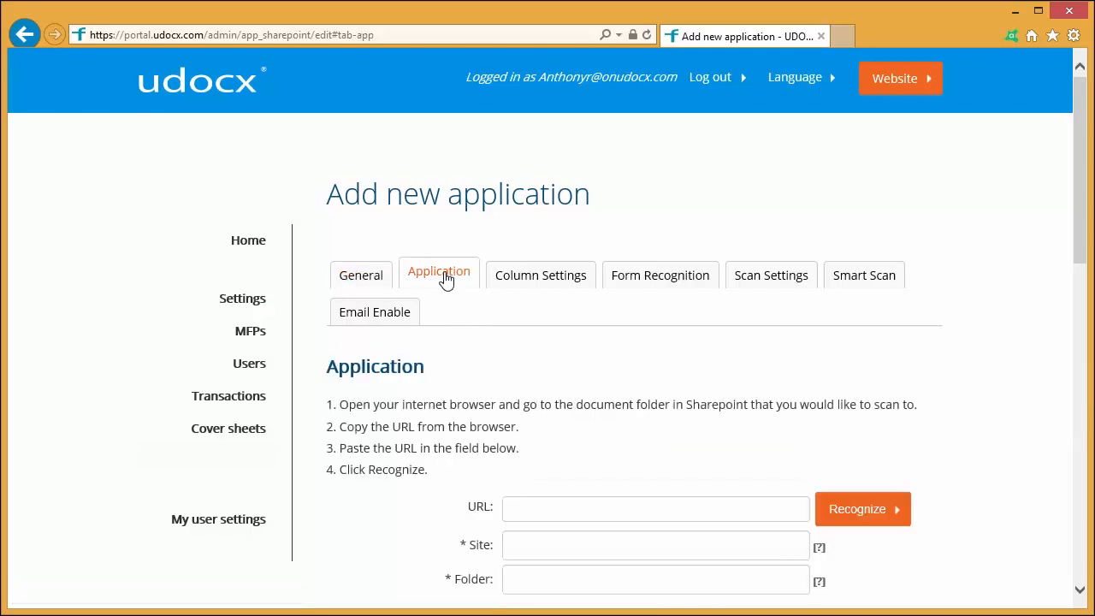
pyautogui.click(656, 509)
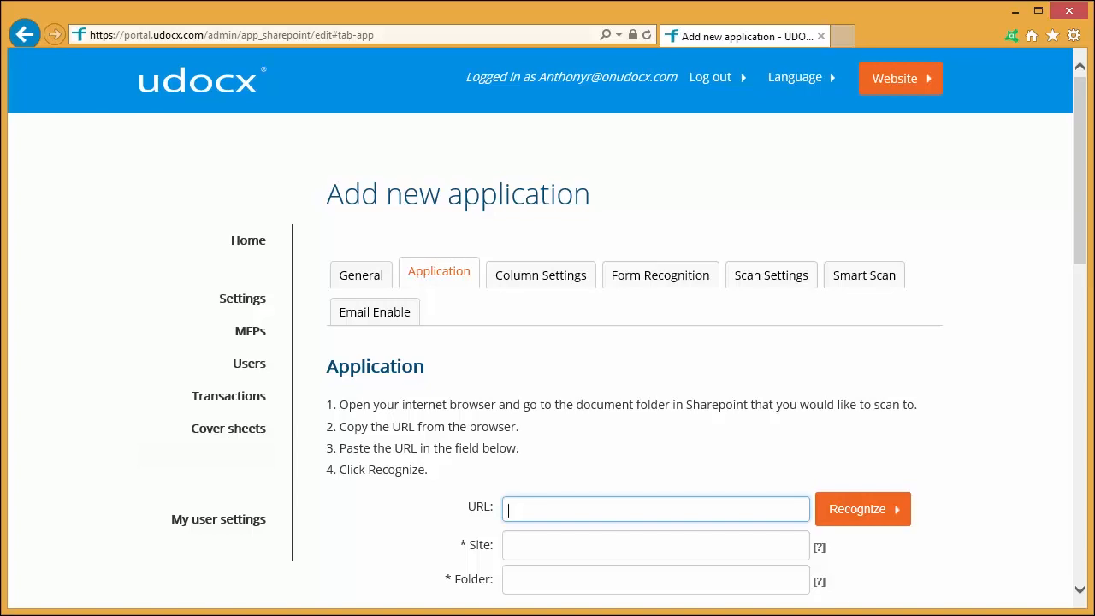
pyautogui.write('https:')
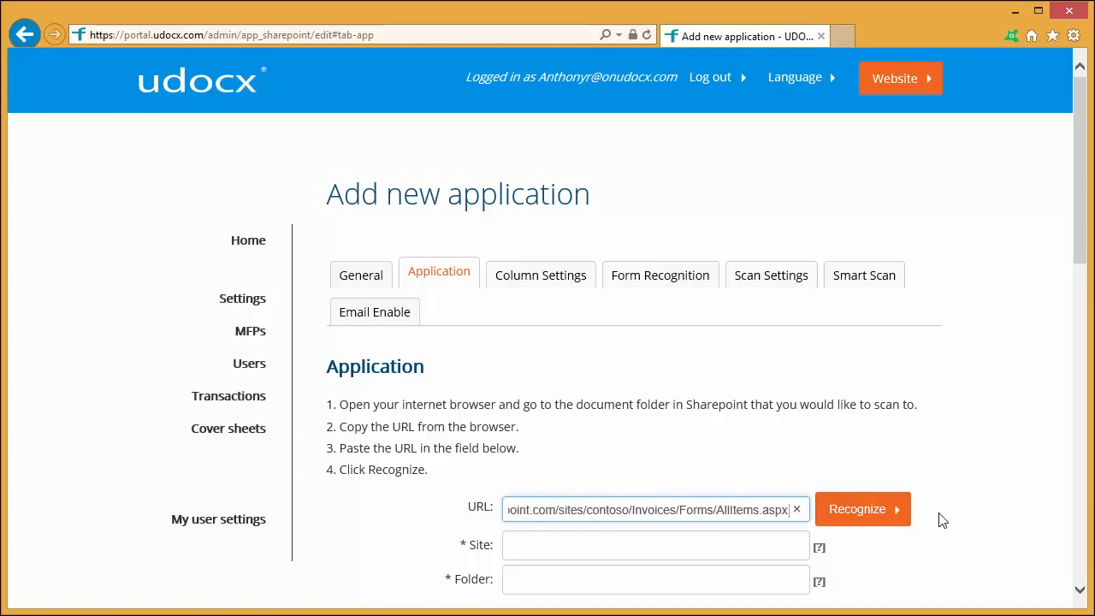
pyautogui.click(861, 515)
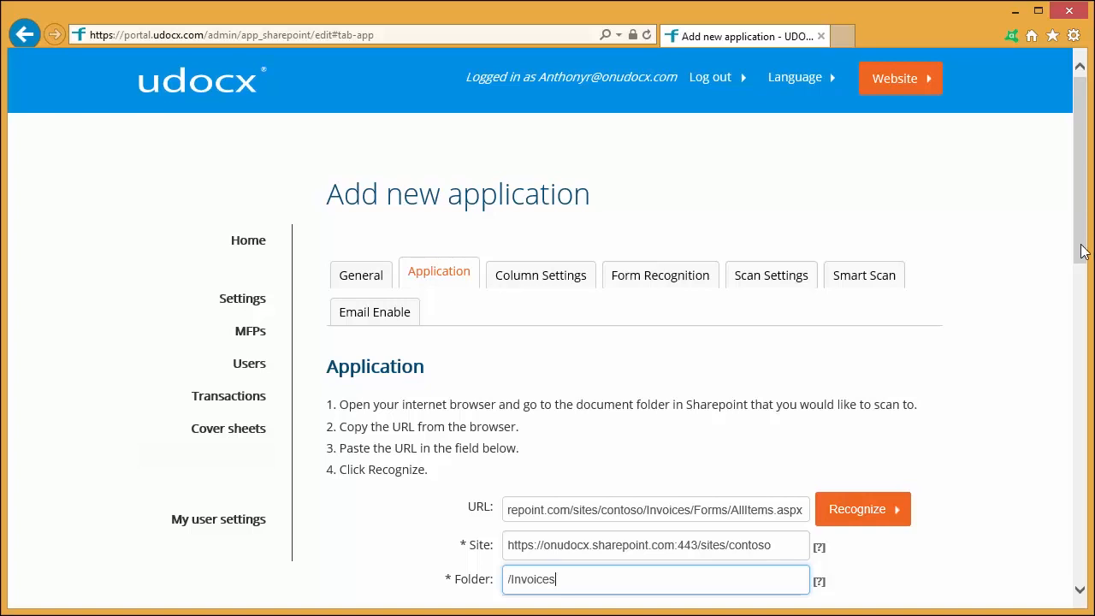
# - Fill in the application-specific credentials with the SharePoint account's e-mail and password
pyautogui.click(1082, 284)
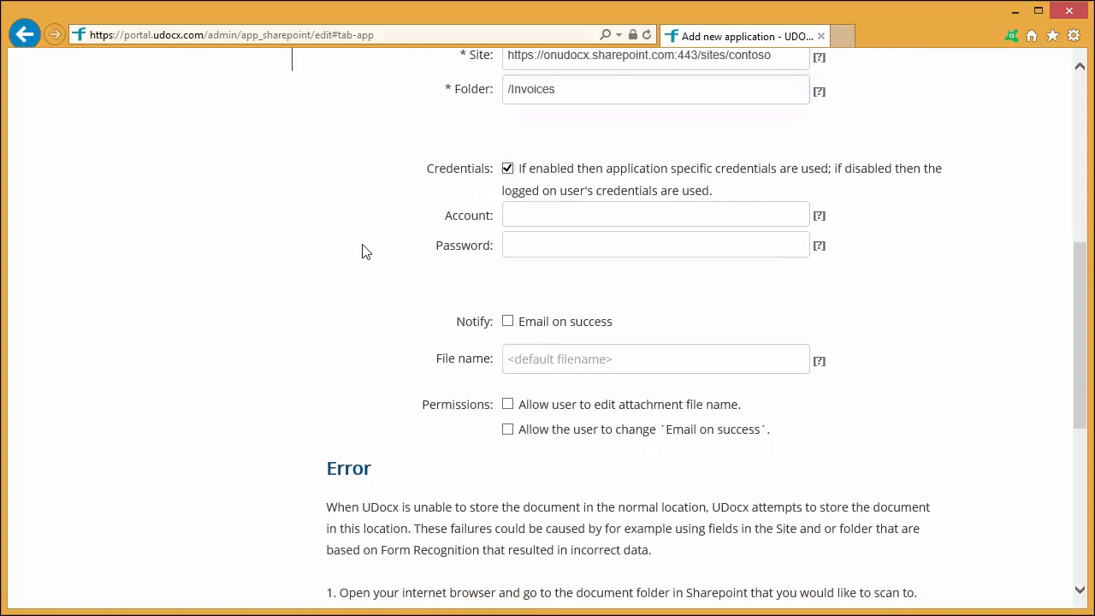
pyautogui.click(534, 218)
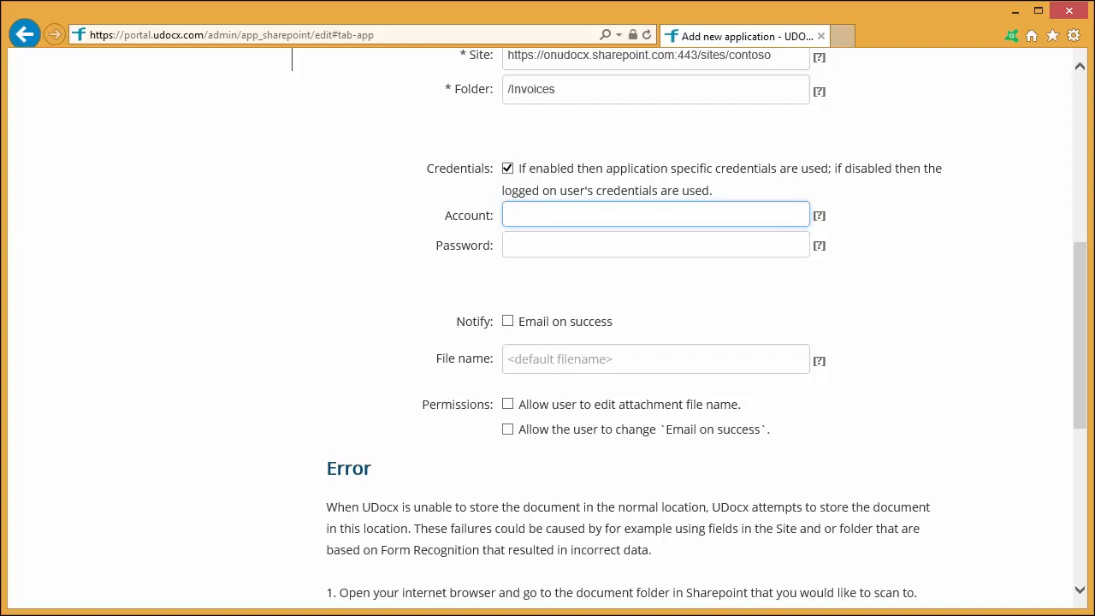
pyautogui.press('Tab')
pyautogui.write('*****')
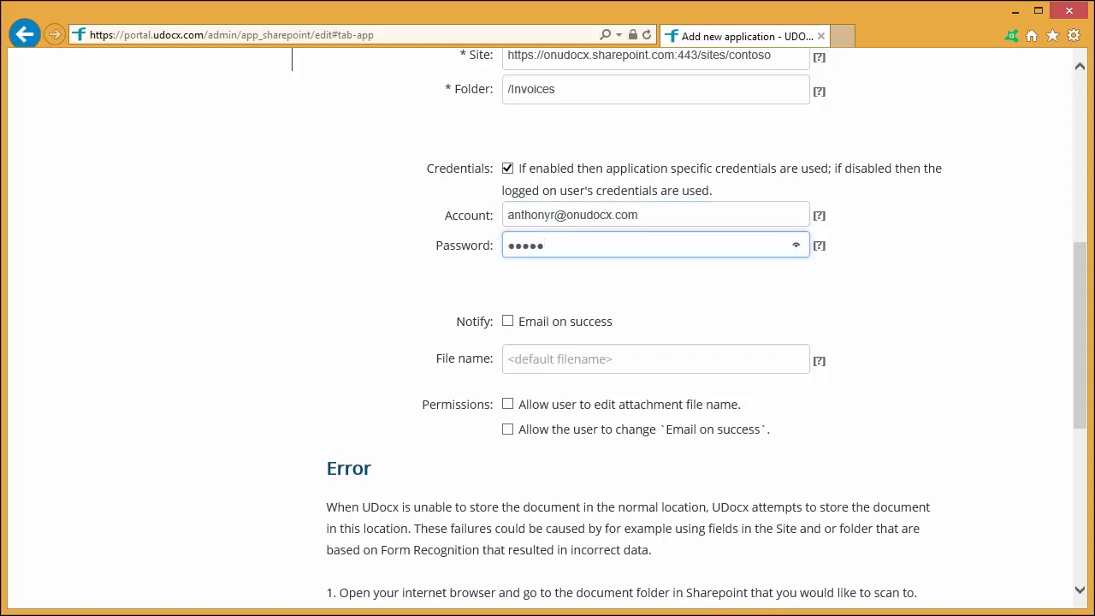
pyautogui.write('***')
# - Turn on the Email on success notification and save the application
pyautogui.click(507, 323)
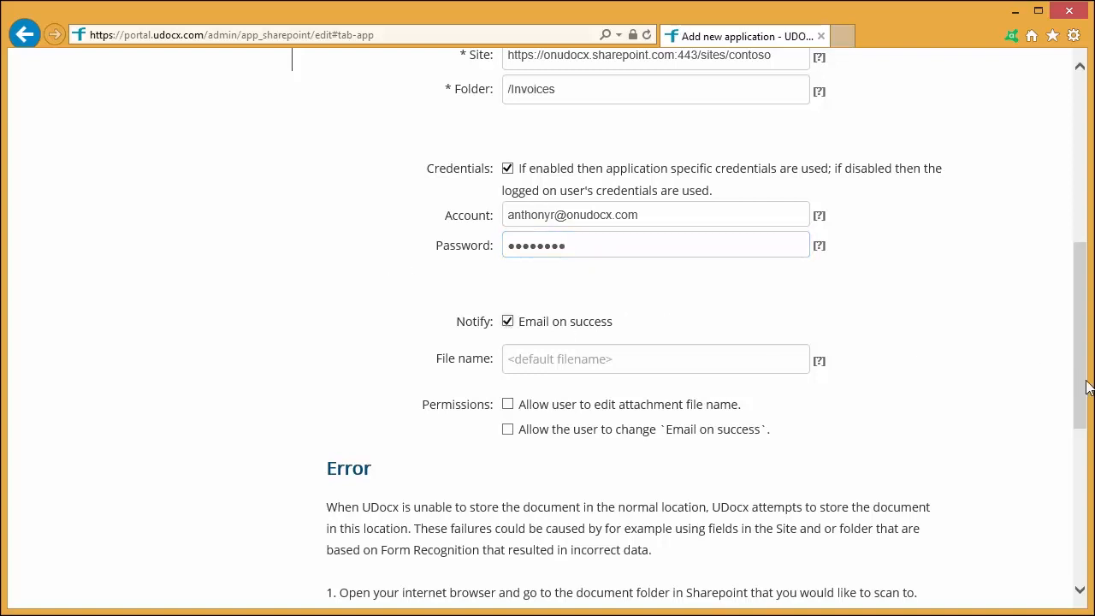
pyautogui.moveTo(1082, 378); pyautogui.dragTo(993, 511)
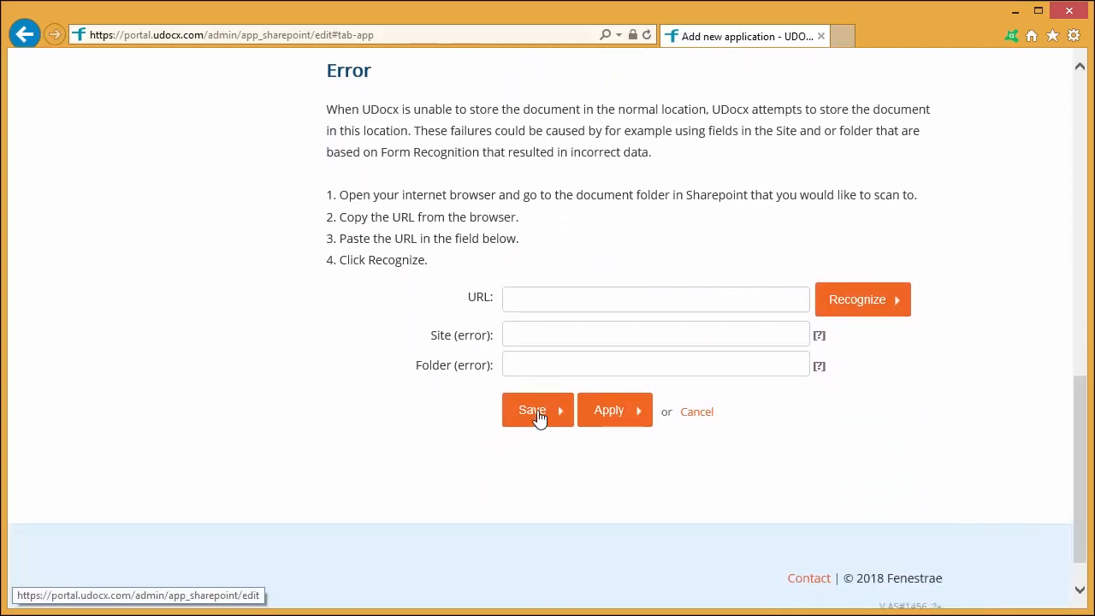
pyautogui.click(538, 416)
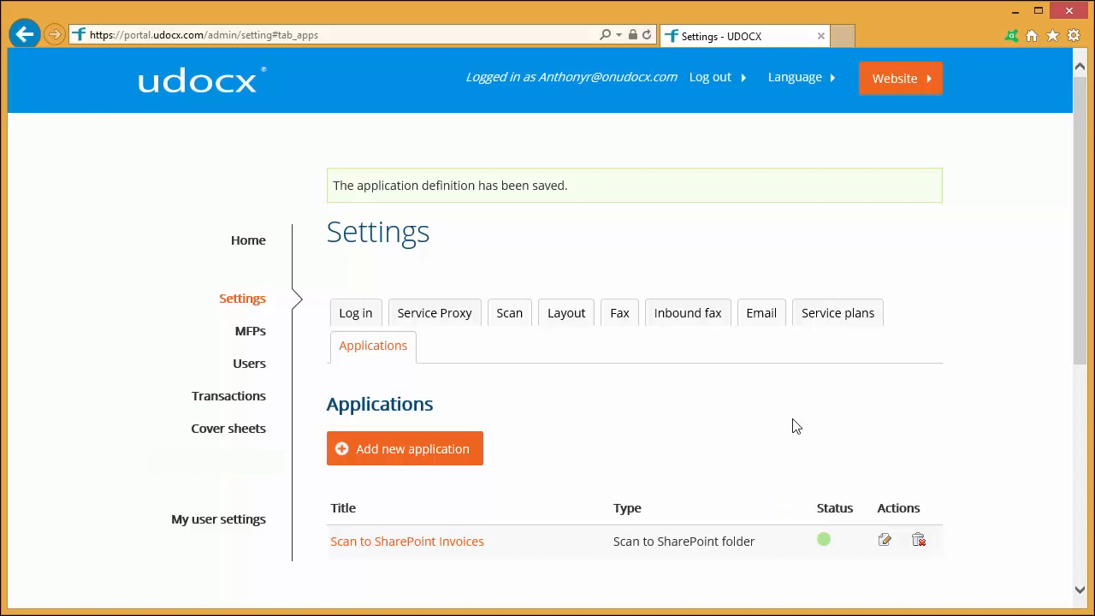
# - In the Email settings for email enabled applications, set the SMTP prefix to contoso and enter the administrator's e-mail as the user account
pyautogui.click(763, 313)
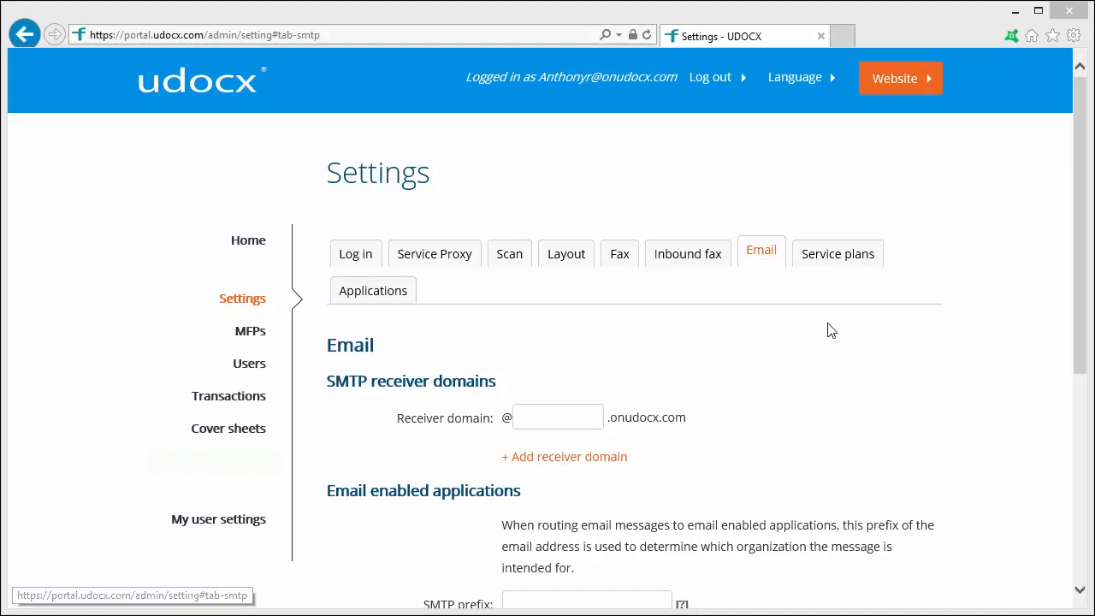
pyautogui.moveTo(1083, 327); pyautogui.dragTo(1061, 481)
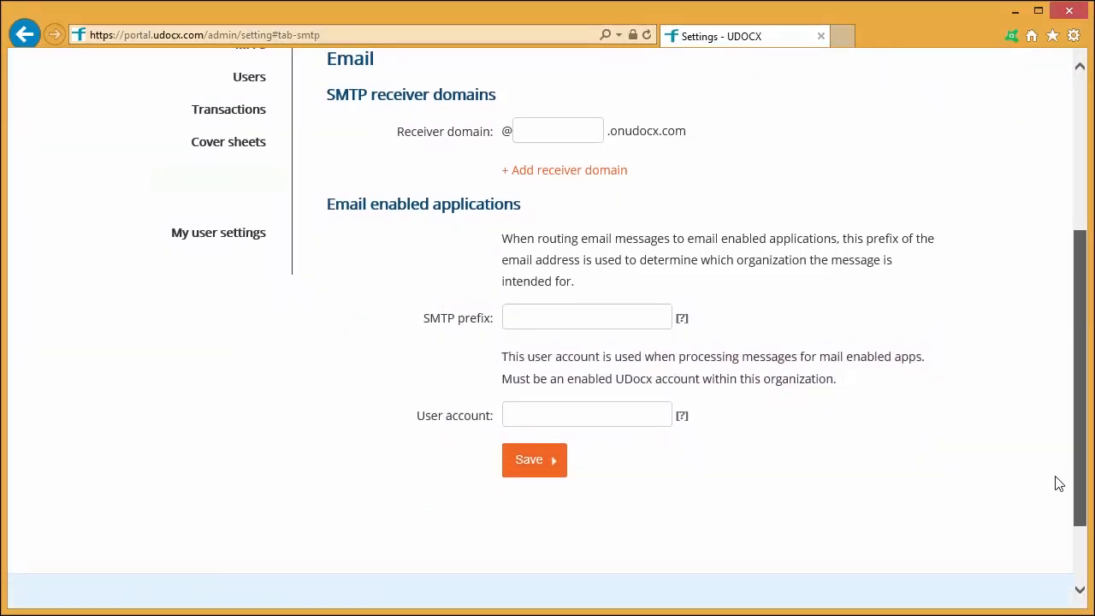
pyautogui.click(585, 315)
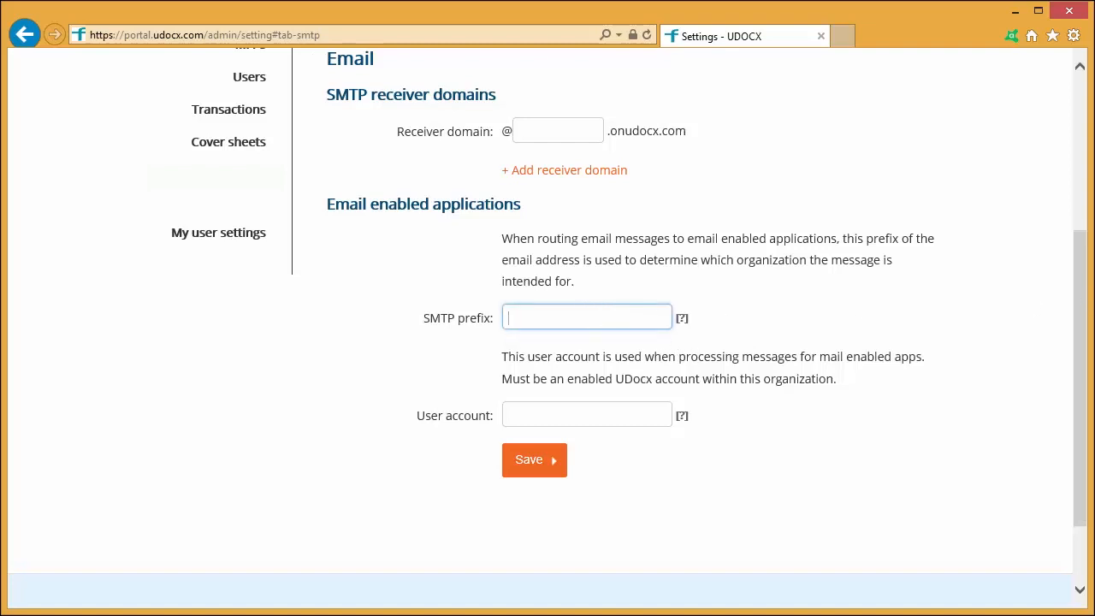
pyautogui.write('contoso')
pyautogui.press('Tab')
pyautogui.write('udoc')
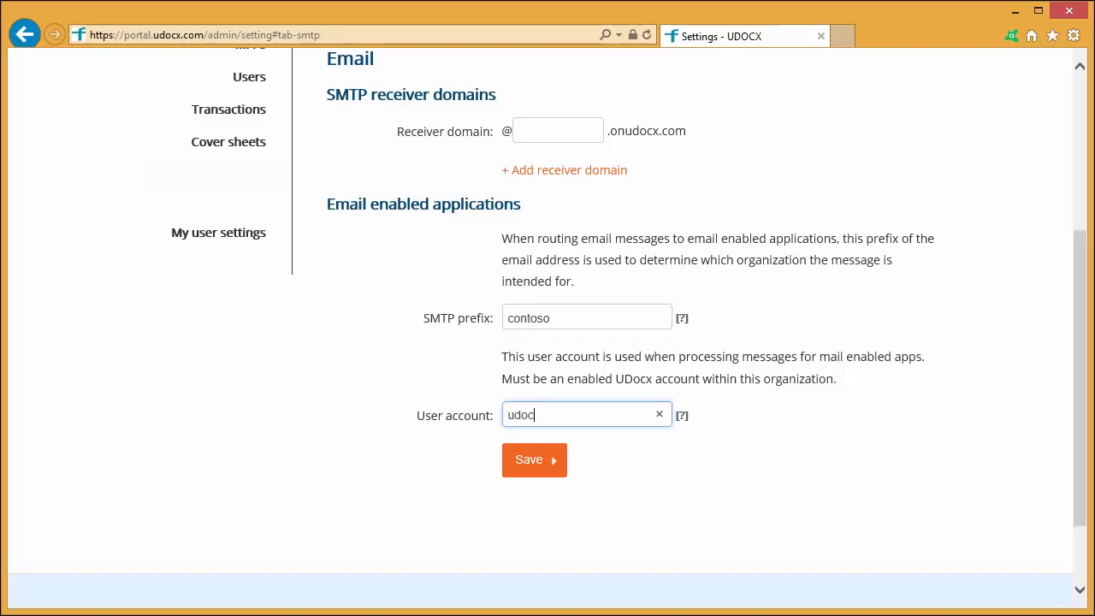
pyautogui.write('xadmin@contoso.com')
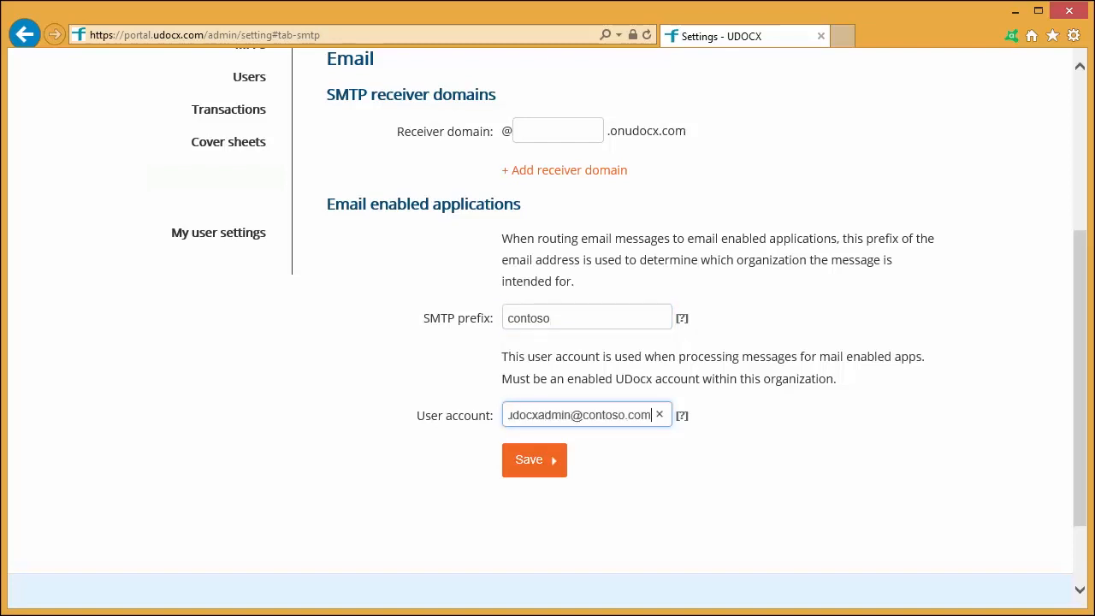
pyautogui.press('Tab')
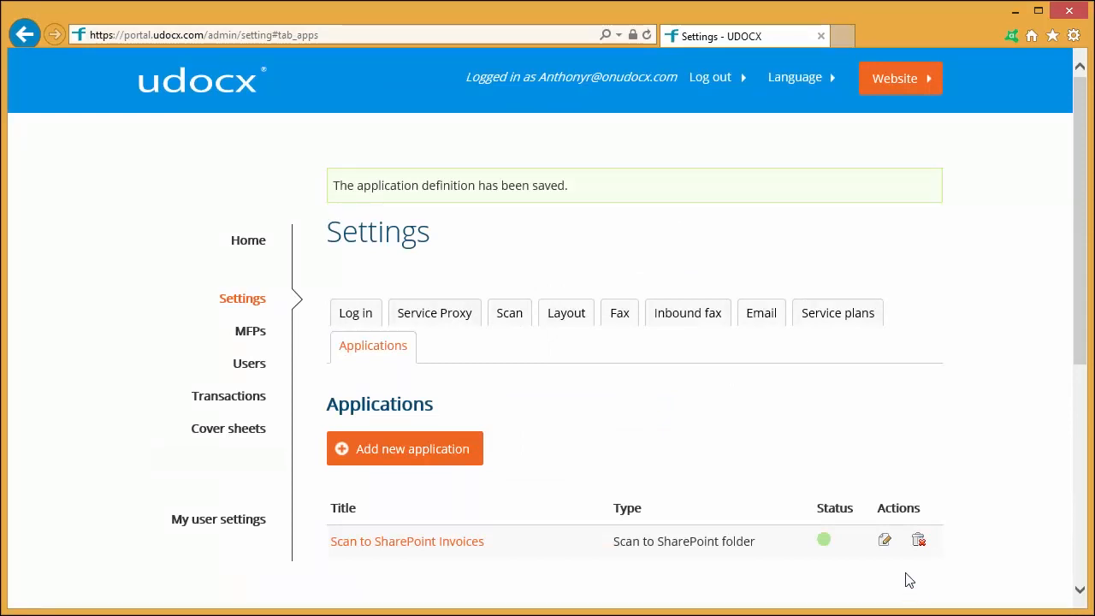
# - Edit the Scan to SharePoint Invoices application to enable email to it with the application ID invoices
pyautogui.click(884, 541)
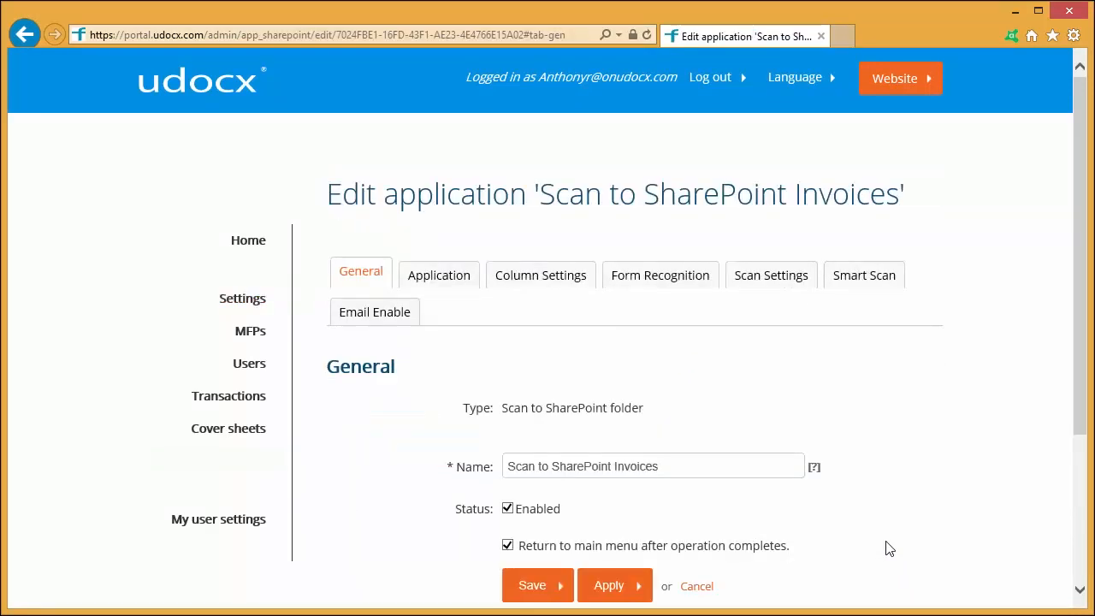
pyautogui.click(382, 317)
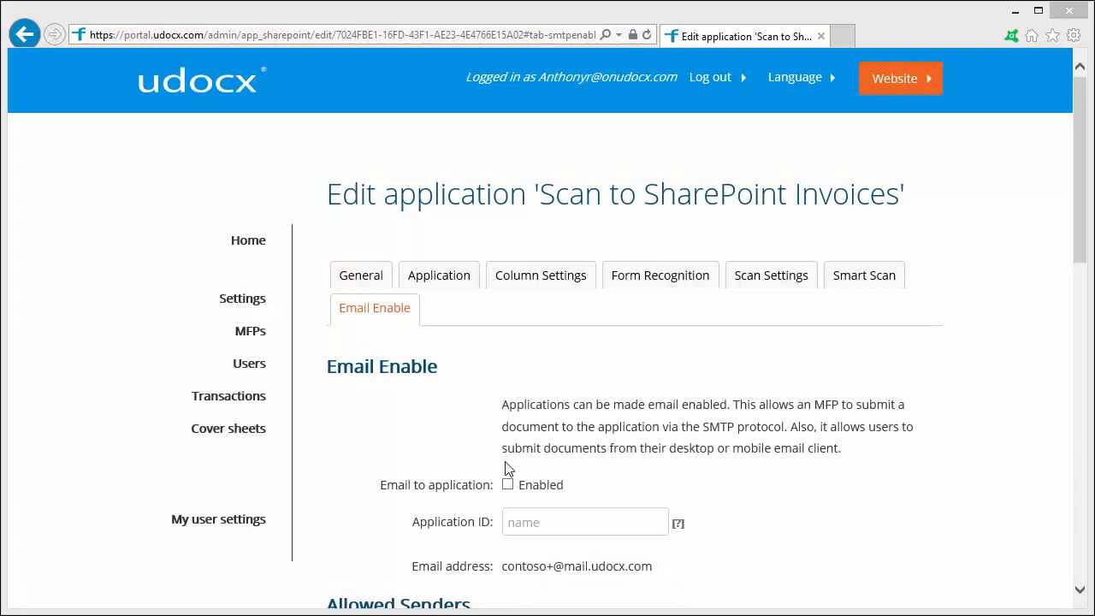
pyautogui.click(508, 486)
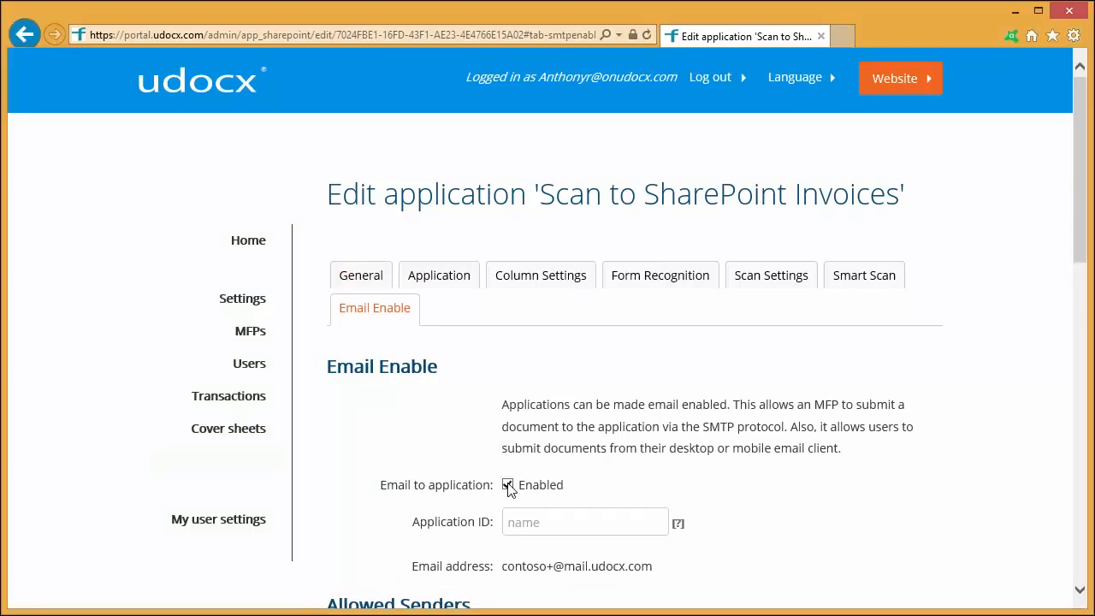
pyautogui.click(550, 521)
pyautogui.write('invoices')
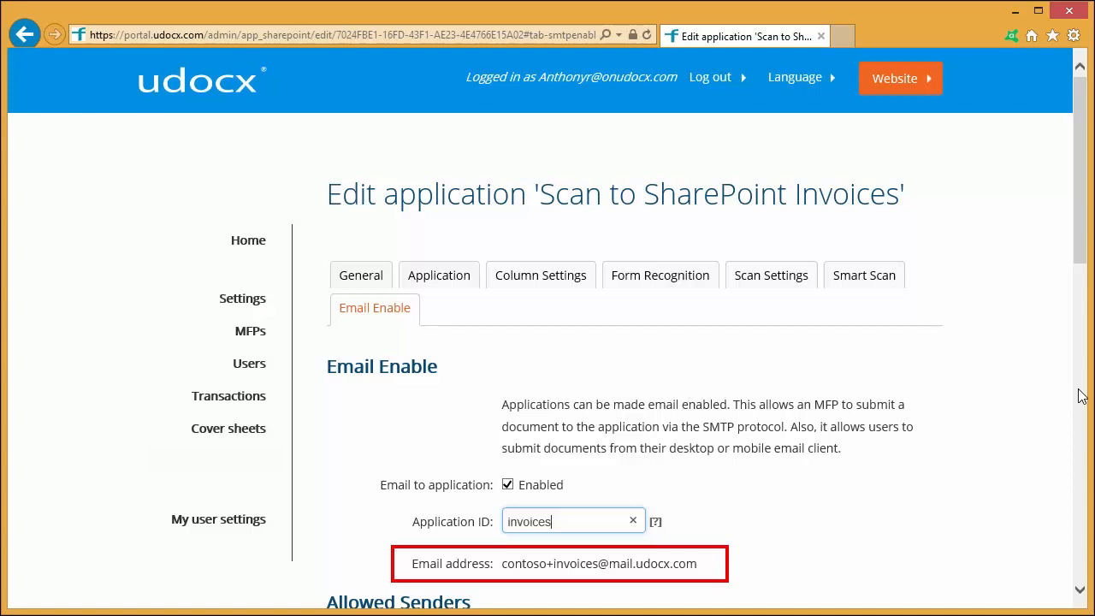
pyautogui.scroll(-5, 1081, 395)
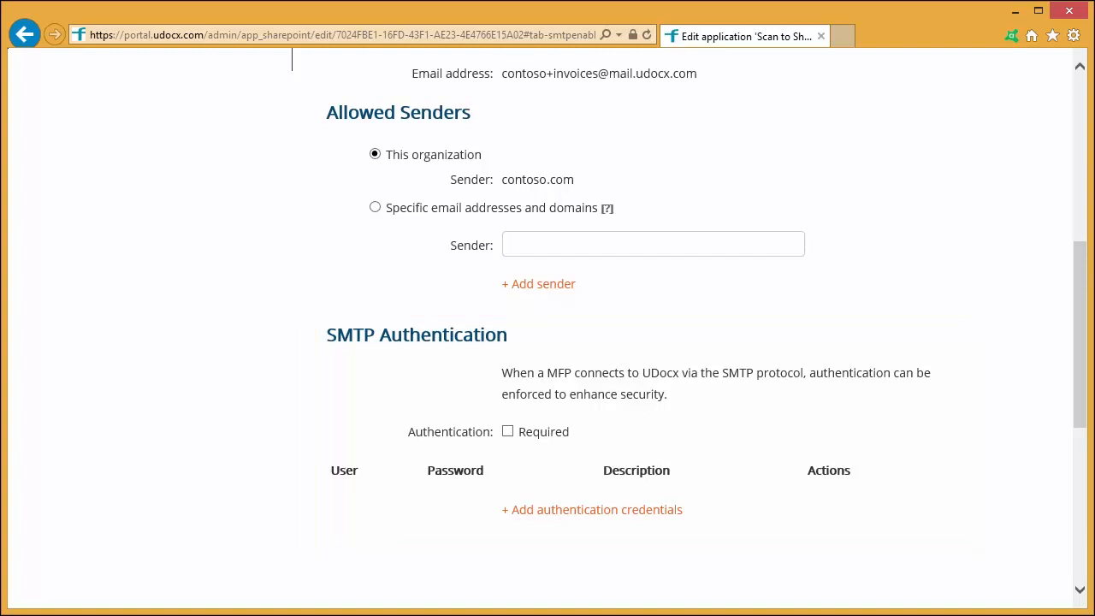
pyautogui.scroll(-5, 1076, 508)
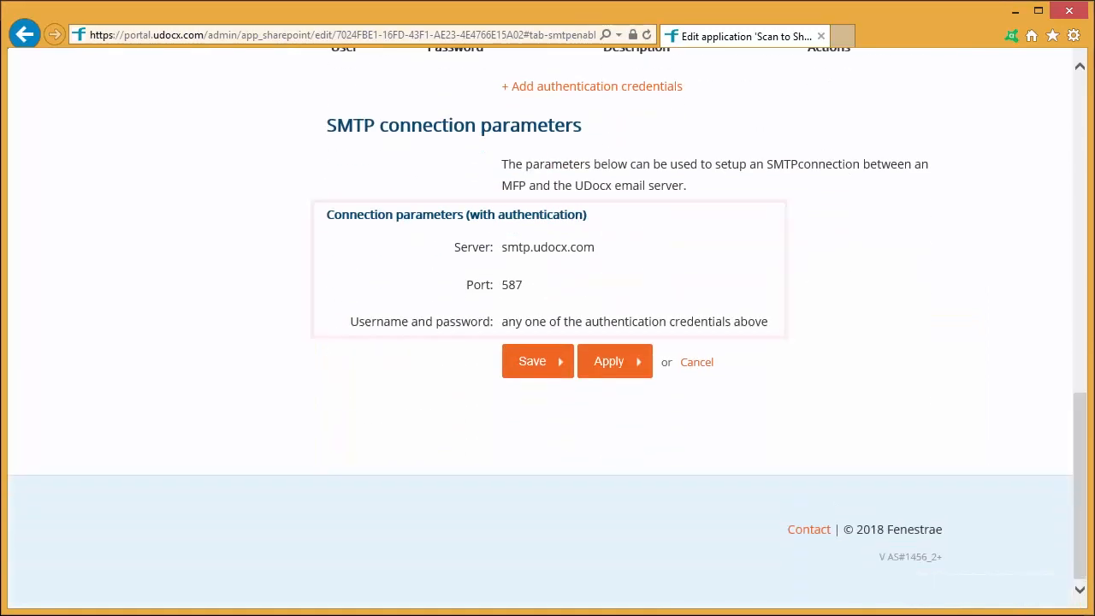